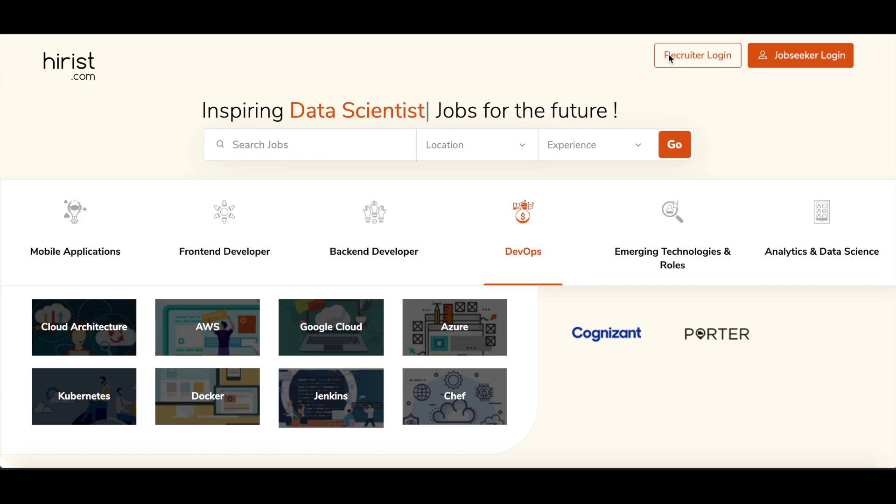
# Step: Go to hirist's Recruiter Login page for posting a job for free
pyautogui.click(695, 57)
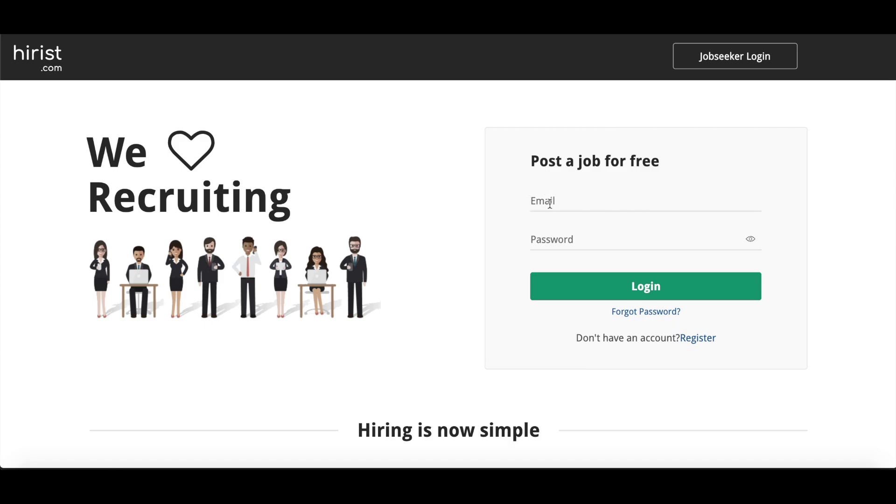
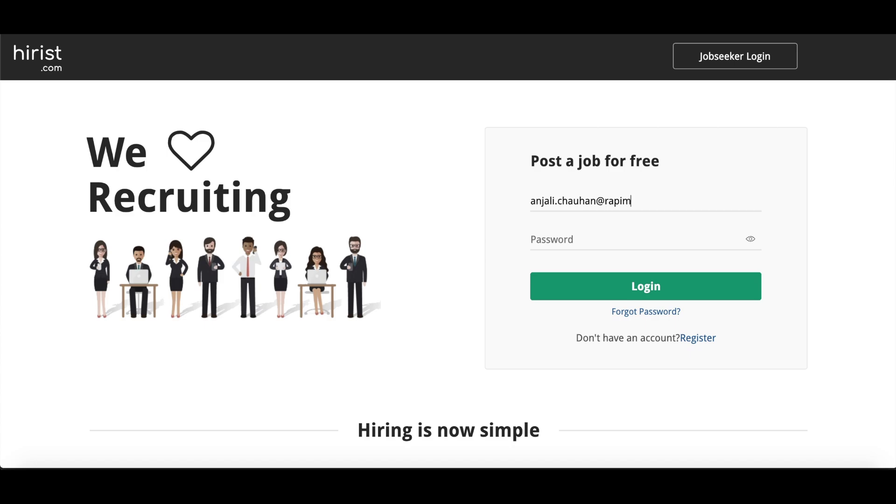
# Step: Log in with the recruiter account's email and password
pyautogui.click(567, 233)
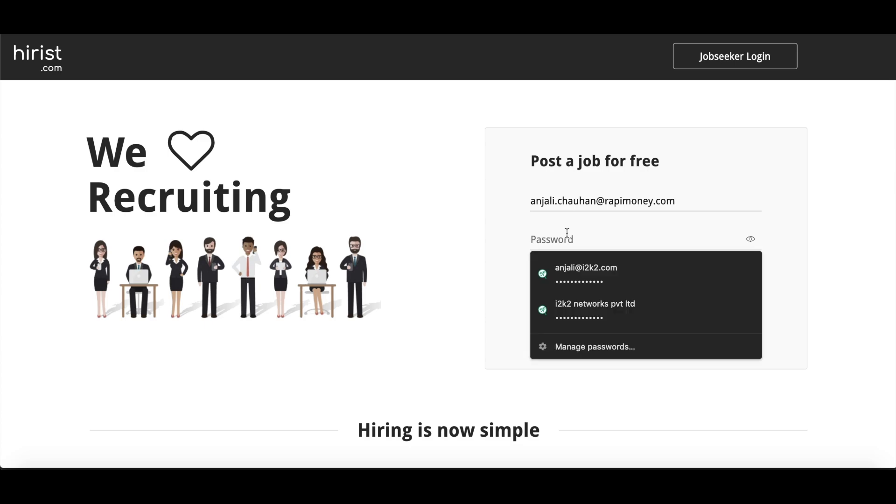
pyautogui.click(424, 262)
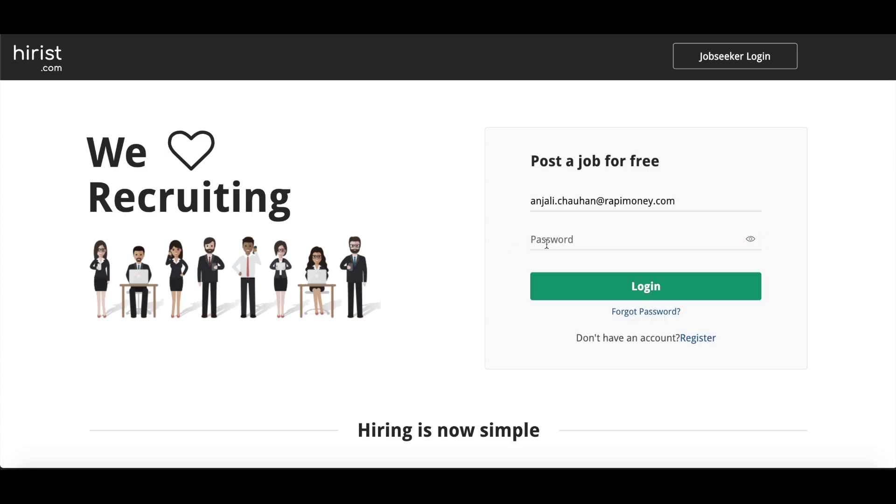
pyautogui.click(538, 244)
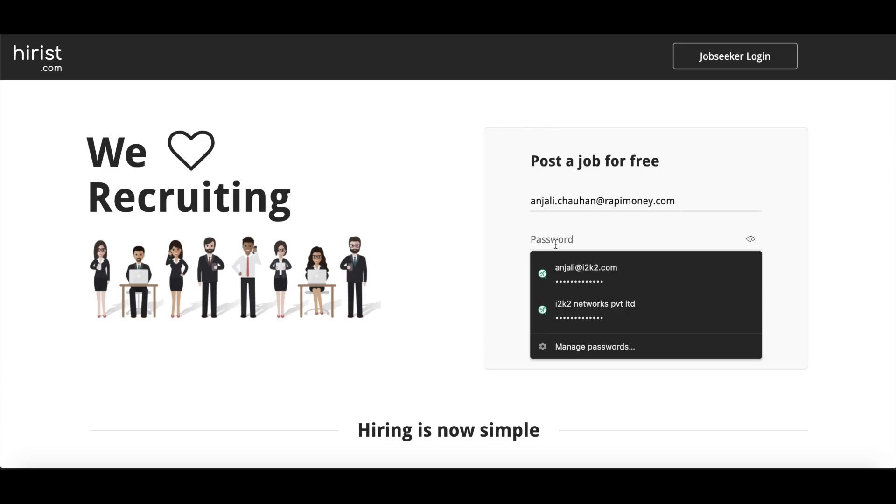
pyautogui.click(465, 244)
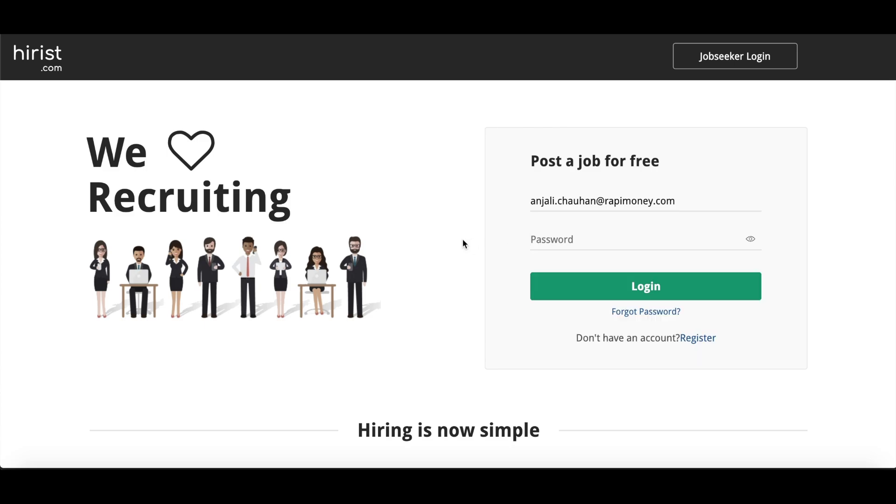
pyautogui.click(527, 244)
pyautogui.write('••••••••••••••')
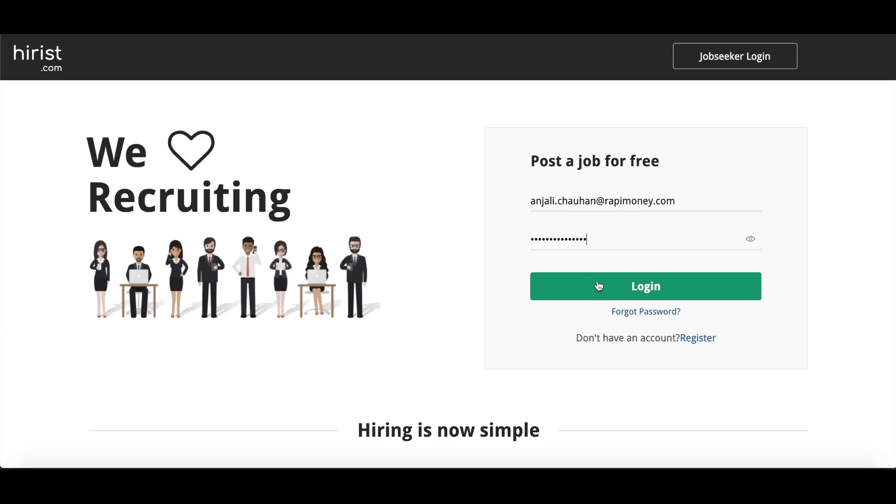
pyautogui.click(599, 286)
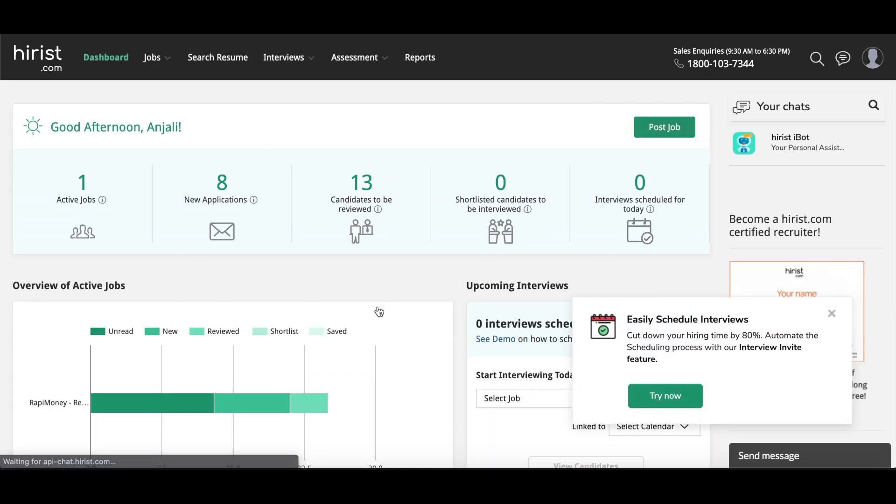
# Step: Review the recruiter dashboard and close the 'Easily Schedule Interviews' popup
pyautogui.scroll(-2, 272, 223)
pyautogui.scroll(2, 270, 217)
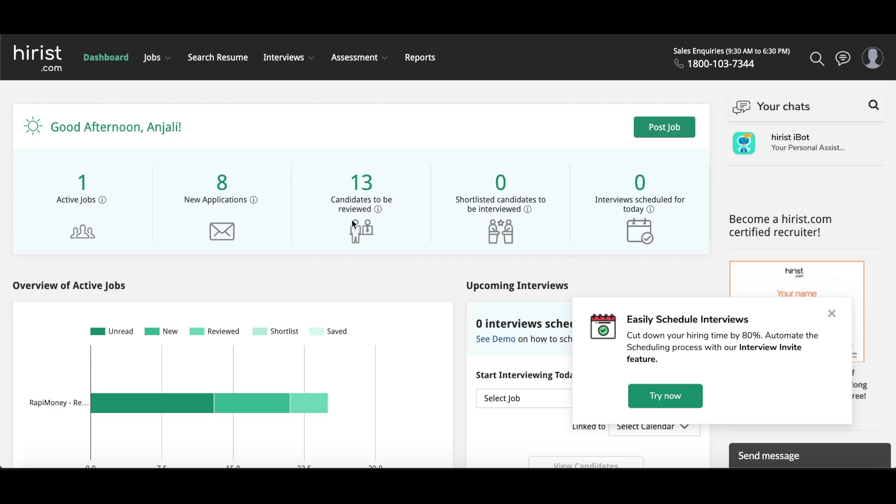
pyautogui.moveTo(395, 207)
pyautogui.scroll(-8, 452, 216)
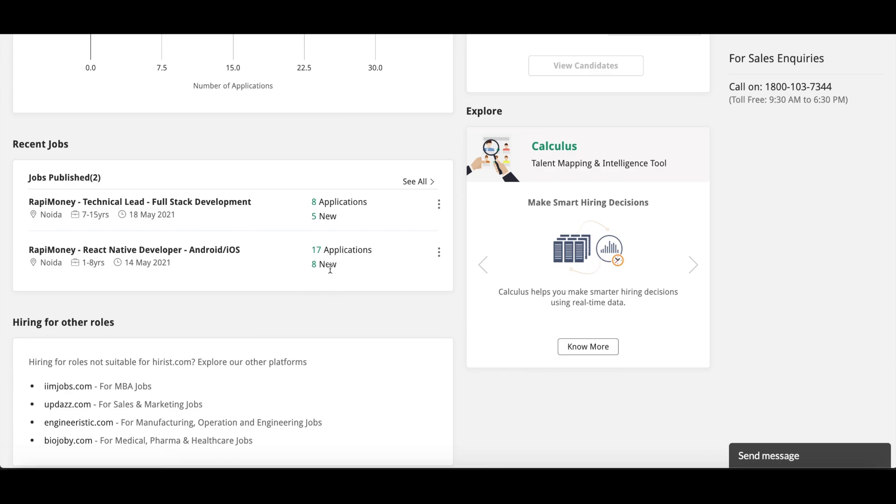
pyautogui.scroll(8, 296, 276)
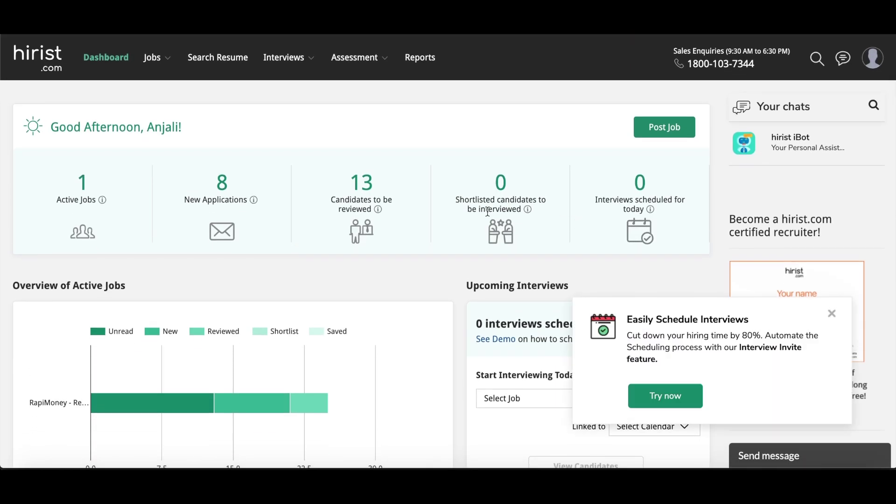
pyautogui.click(831, 313)
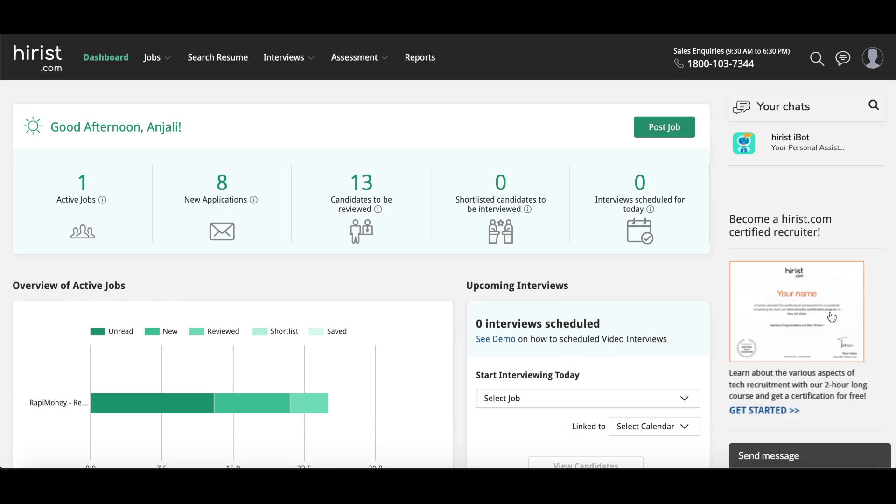
pyautogui.scroll(-2, 629, 275)
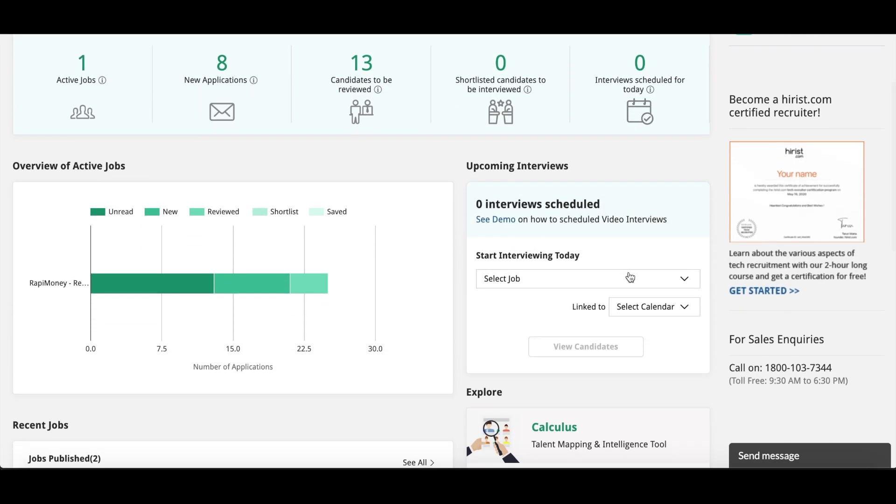
pyautogui.scroll(3, 630, 277)
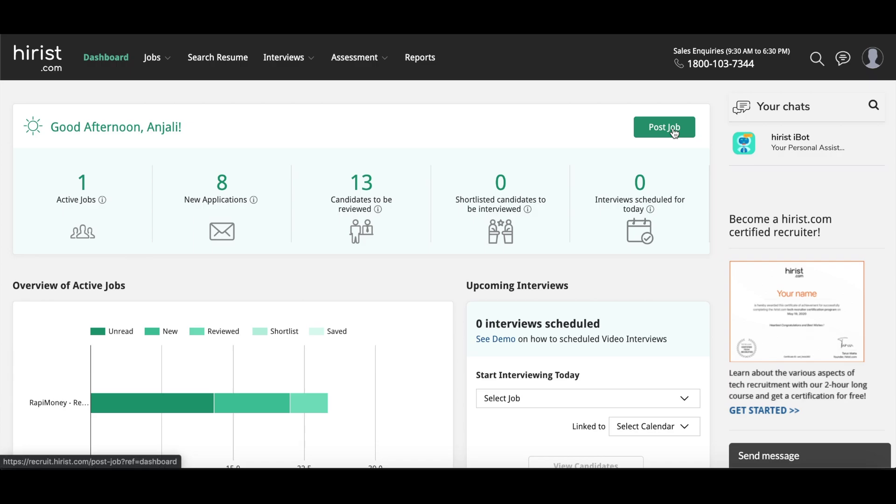
# Step: Start a new job posting with the title 'Php Developer'
pyautogui.click(674, 134)
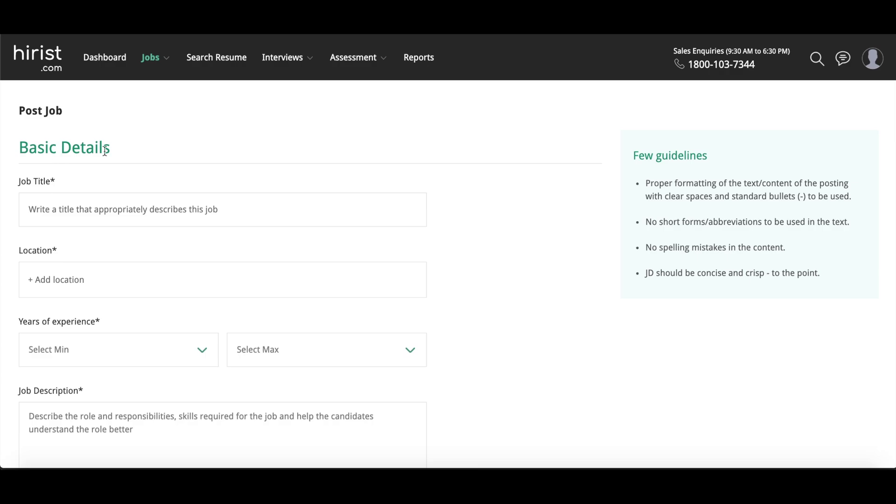
pyautogui.click(70, 212)
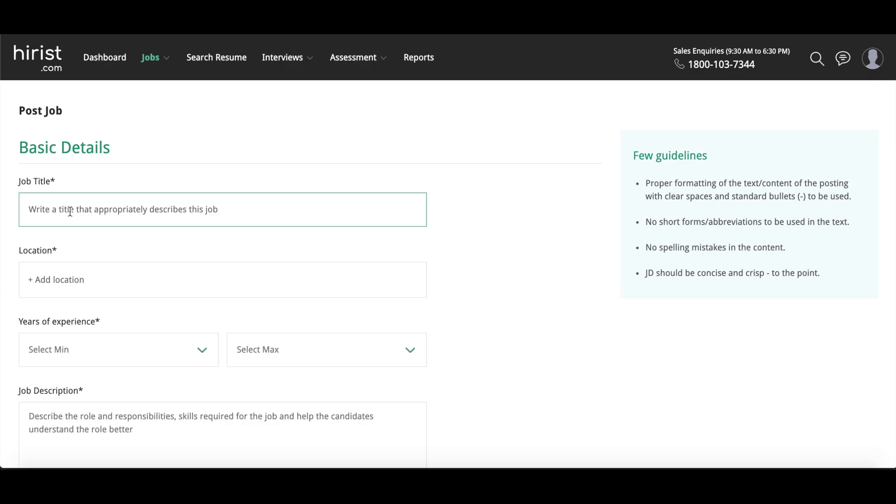
pyautogui.write('Php ')
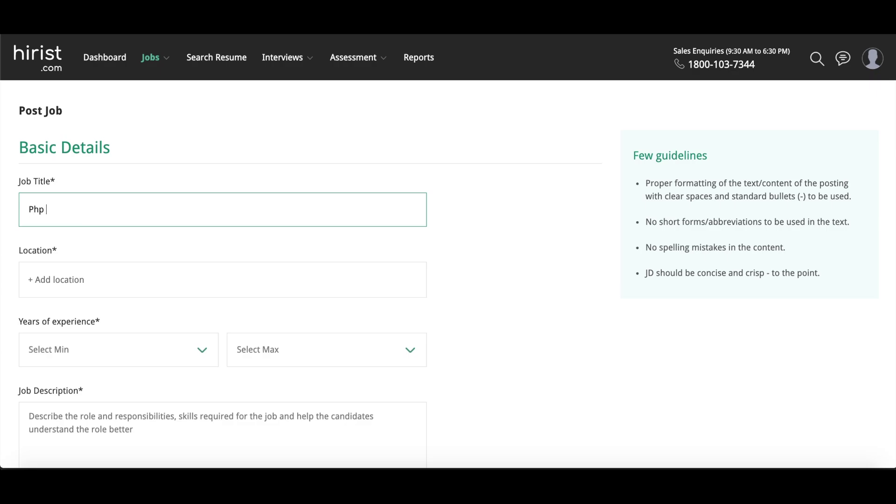
pyautogui.write('Developer')
# Step: Add Noida as the job location from the suggestions
pyautogui.click(142, 280)
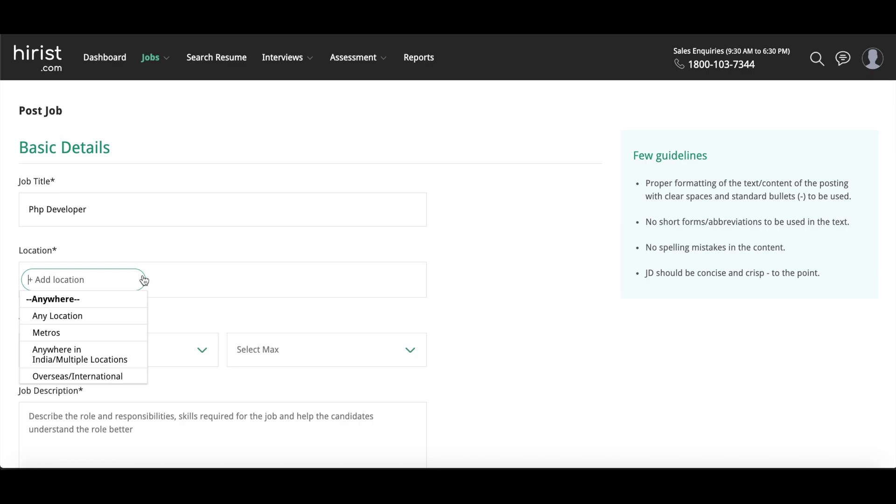
pyautogui.write('noida,')
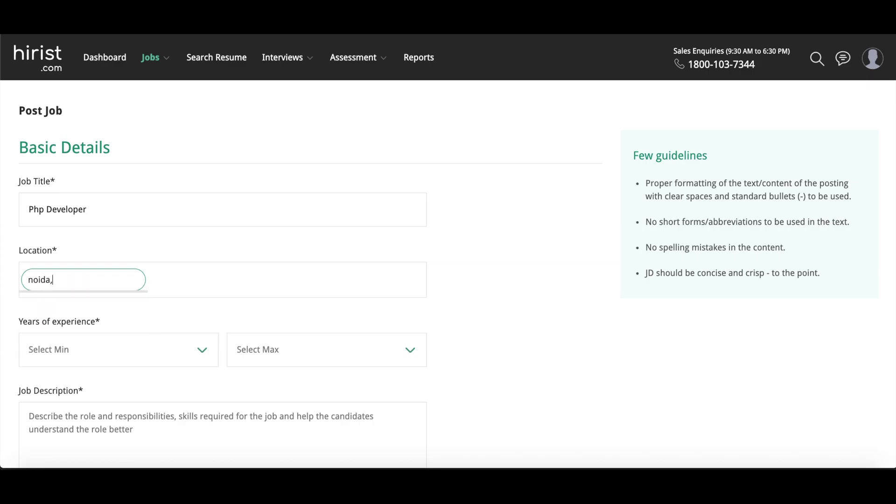
pyautogui.click(233, 242)
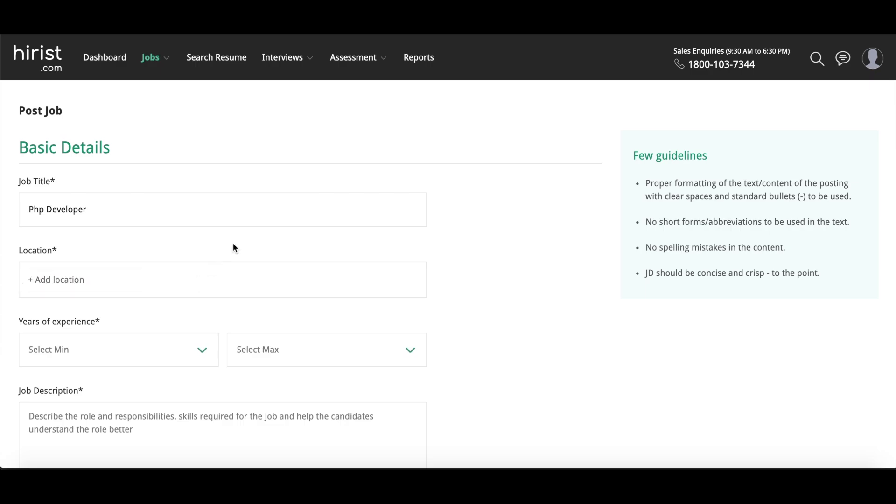
pyautogui.scroll(-1, 234, 243)
pyautogui.click(232, 245)
pyautogui.write('noida')
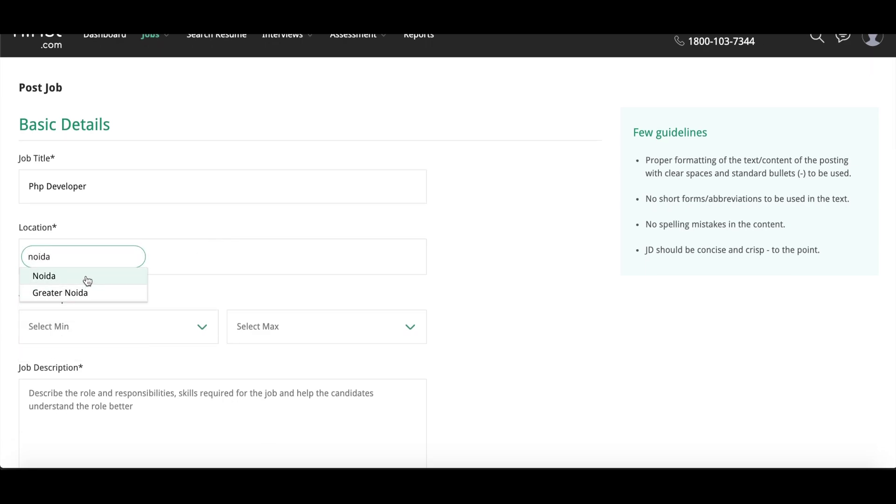
pyautogui.click(86, 277)
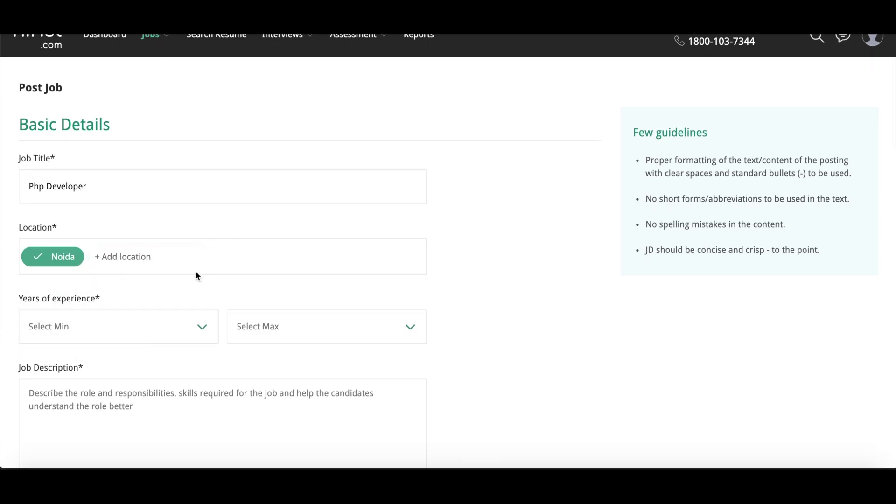
pyautogui.scroll(-1, 196, 274)
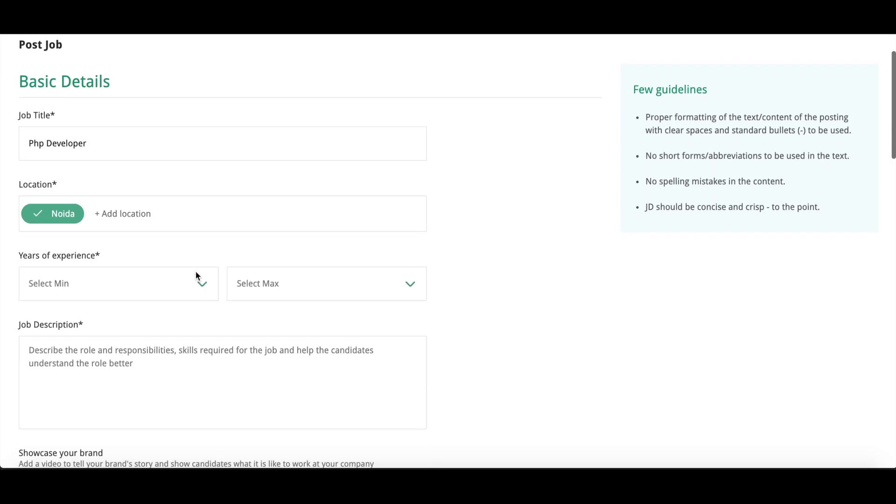
pyautogui.click(125, 287)
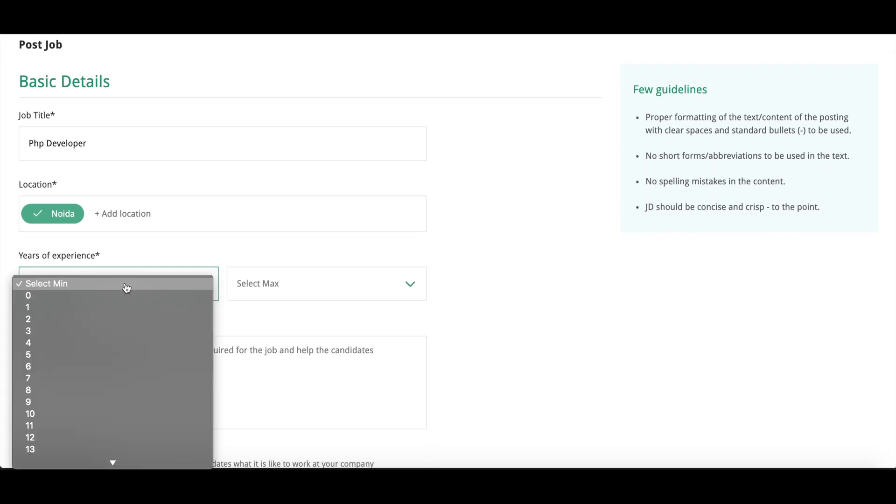
# Step: Set required experience to a minimum of 2 and a maximum of 5 years
pyautogui.click(77, 320)
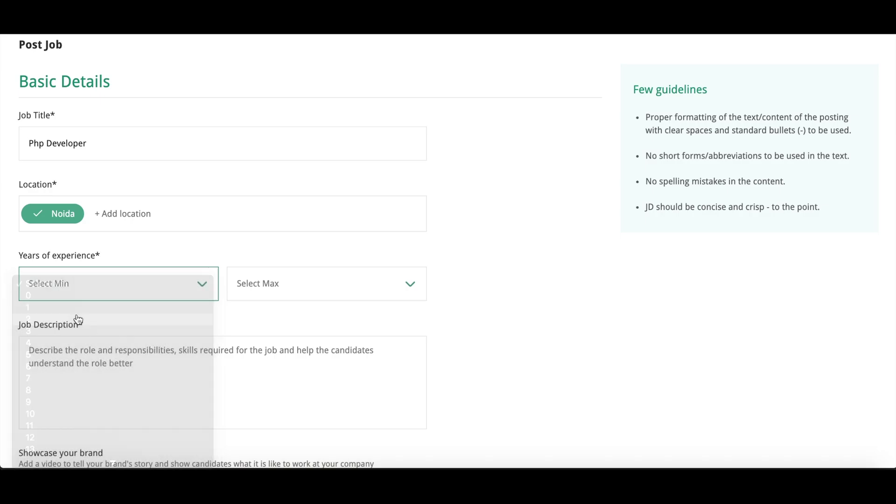
pyautogui.click(252, 284)
pyautogui.click(259, 343)
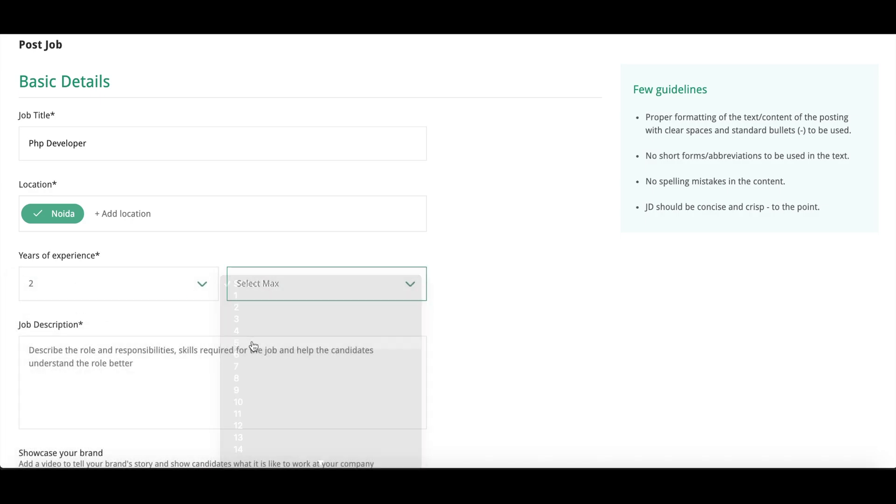
pyautogui.scroll(-2, 252, 345)
pyautogui.click(186, 319)
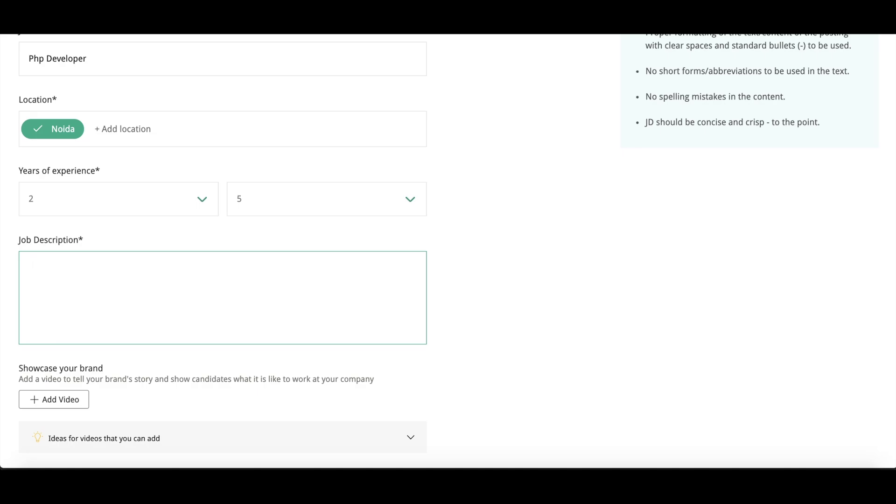
# Step: Write the description 'We are hiring for the pho developer' plus a '2- 5 years of experience' line
pyautogui.write('We are hiring for the')
pyautogui.scroll(3, 148, 253)
pyautogui.scroll(-3, 147, 252)
pyautogui.write('pho developer')
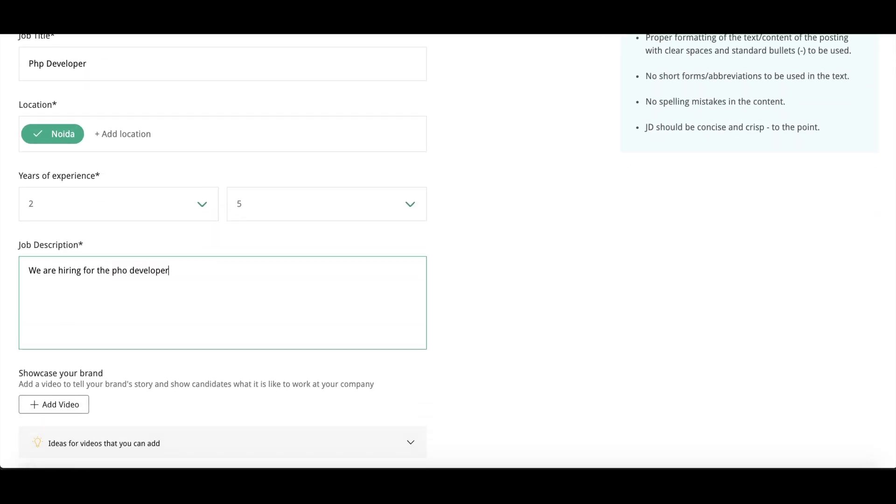
pyautogui.press('Return')
pyautogui.write('2- 5 years of experience')
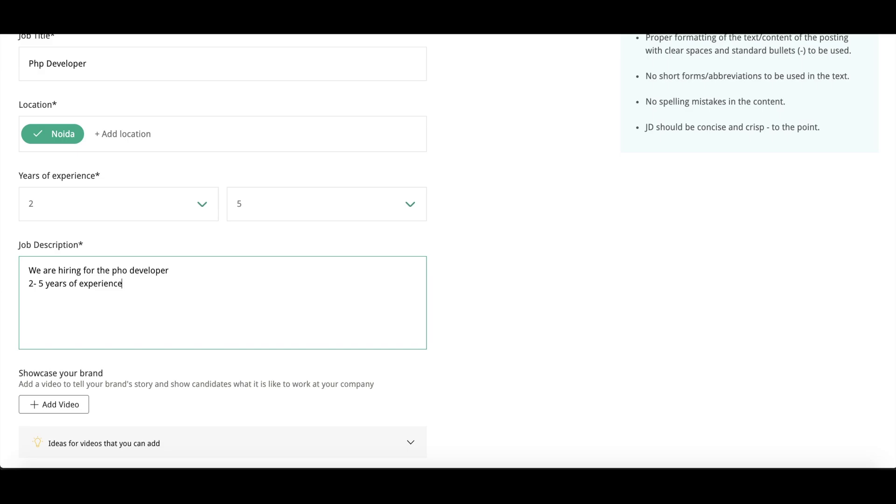
pyautogui.press('Return')
pyautogui.click(136, 282)
pyautogui.scroll(-1, 190, 284)
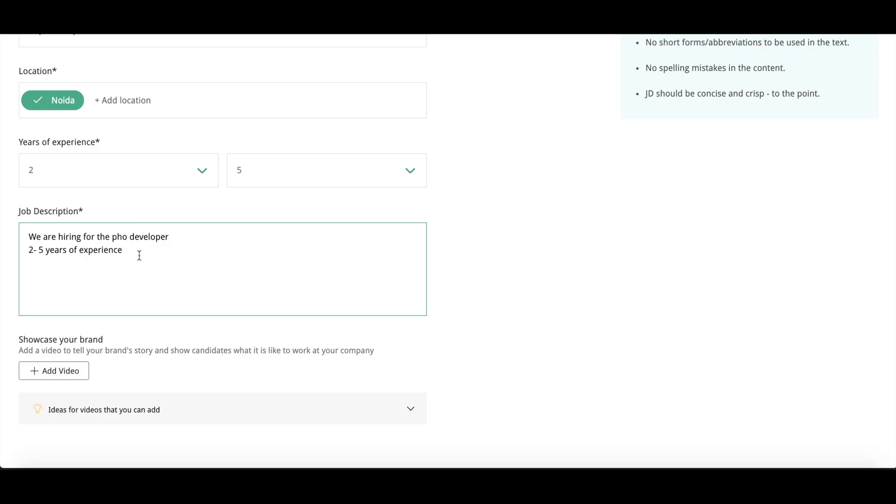
pyautogui.scroll(-1, 139, 256)
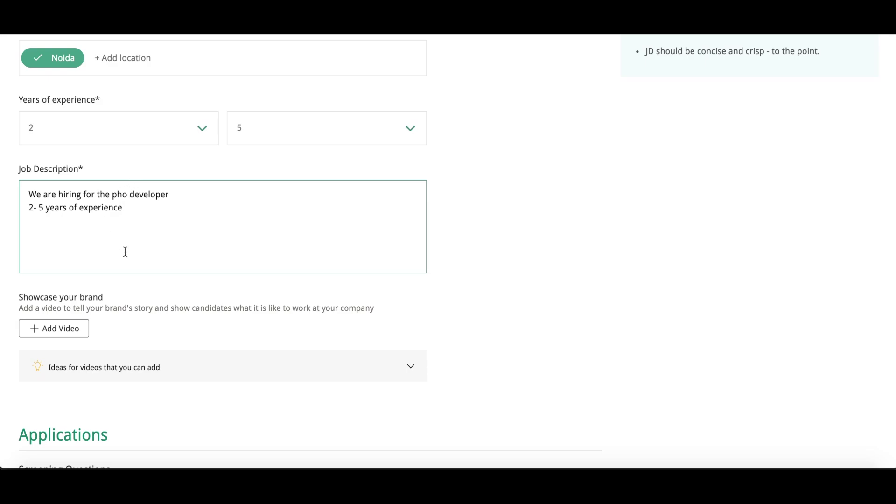
pyautogui.scroll(-1, 118, 314)
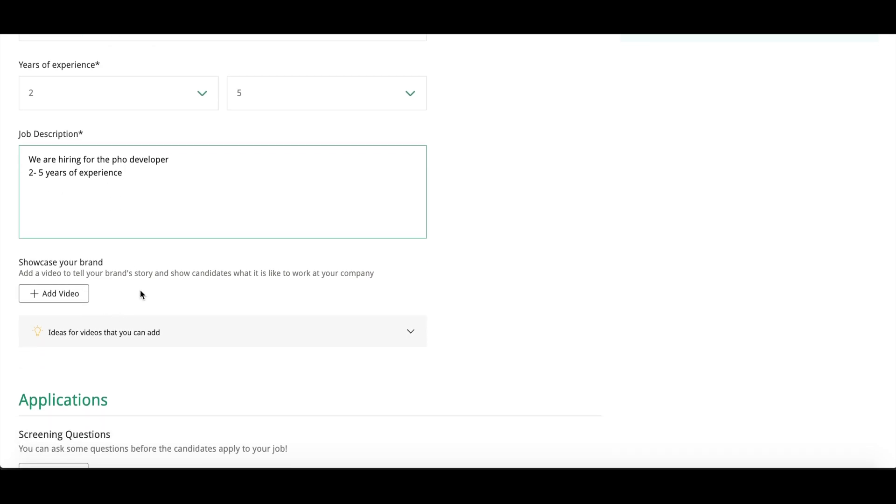
pyautogui.scroll(-1, 142, 294)
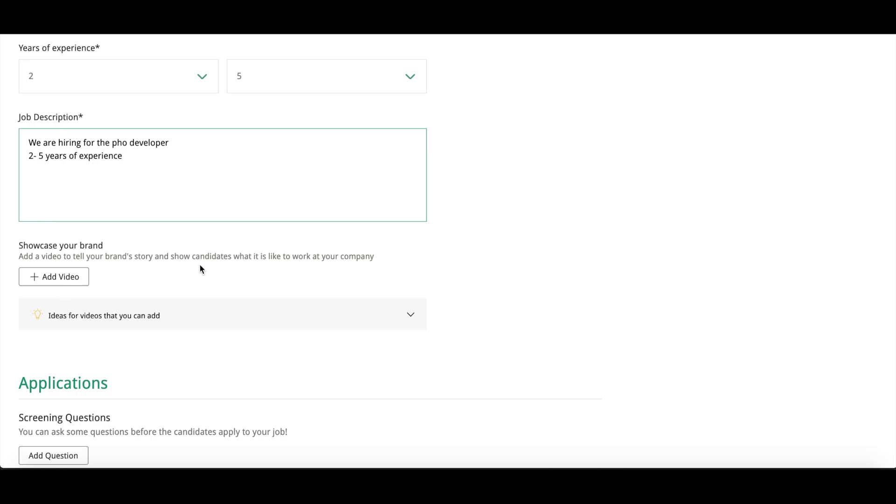
pyautogui.scroll(-3, 202, 270)
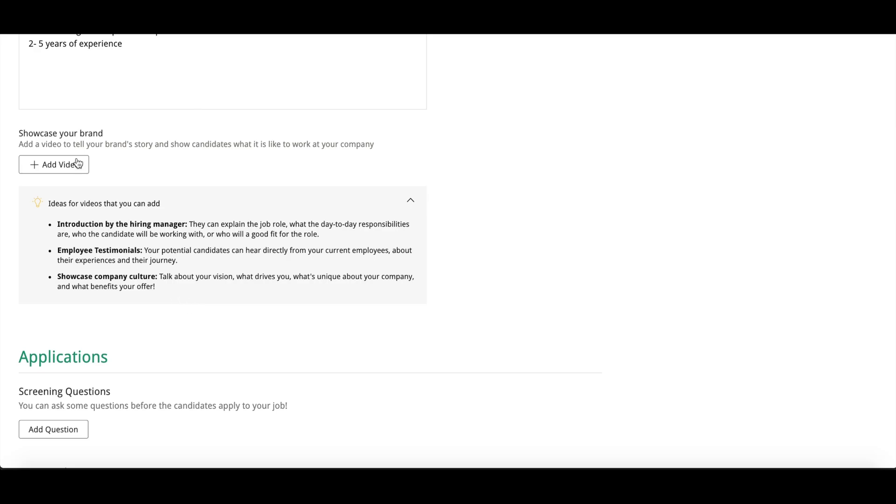
# Step: Scroll down to the Targeting section and expand the job Category list
pyautogui.scroll(-3, 150, 284)
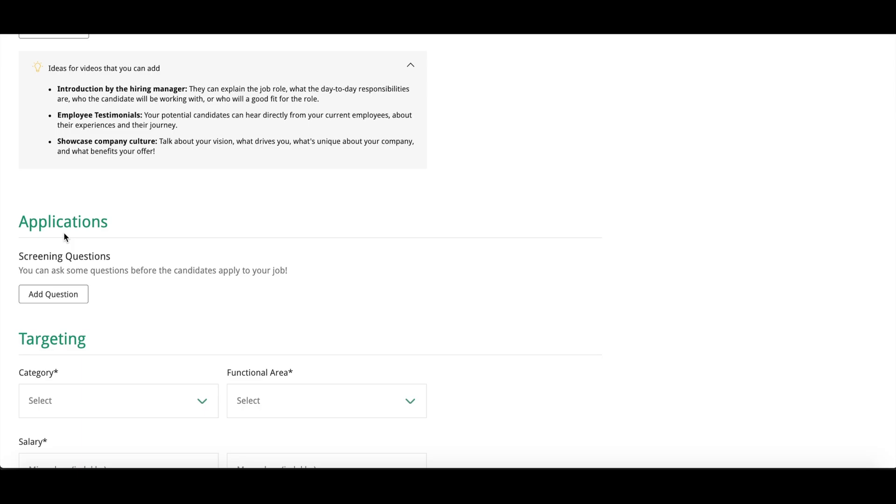
pyautogui.scroll(-1, 163, 260)
pyautogui.scroll(-1, 158, 247)
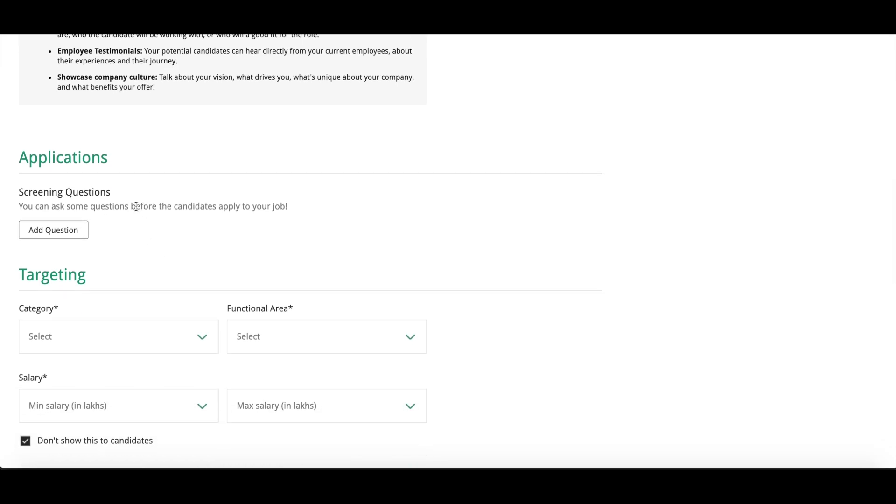
pyautogui.scroll(-3, 135, 206)
pyautogui.click(100, 236)
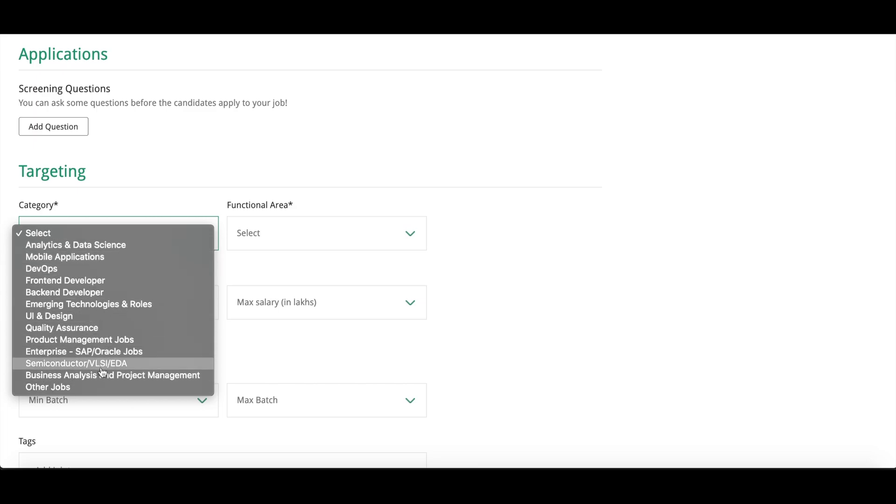
# Step: Set category to Mobile Applications and functional area to Software Developer
pyautogui.click(102, 260)
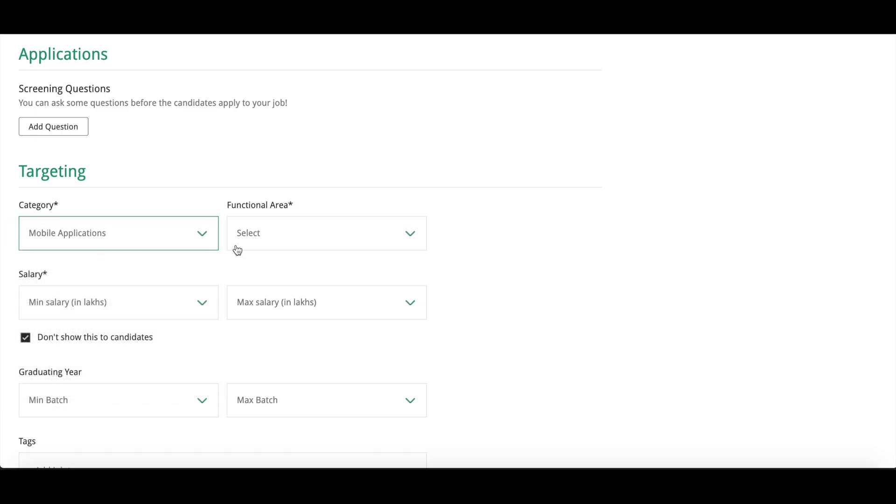
pyautogui.click(273, 244)
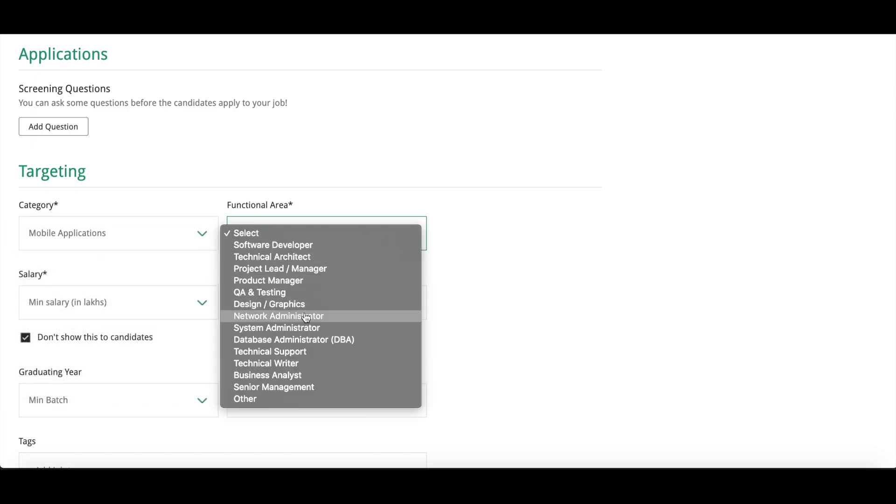
pyautogui.click(320, 251)
# Step: Set the salary range from 5 to 10 lakhs
pyautogui.click(111, 310)
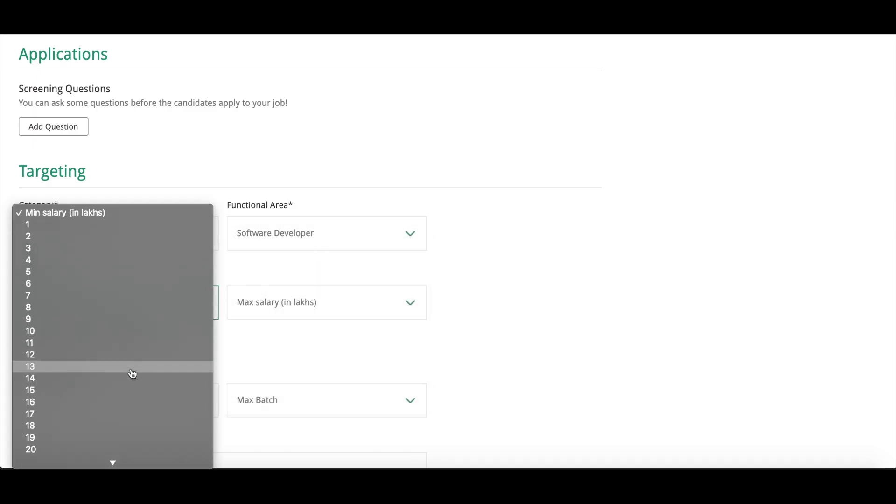
pyautogui.click(100, 272)
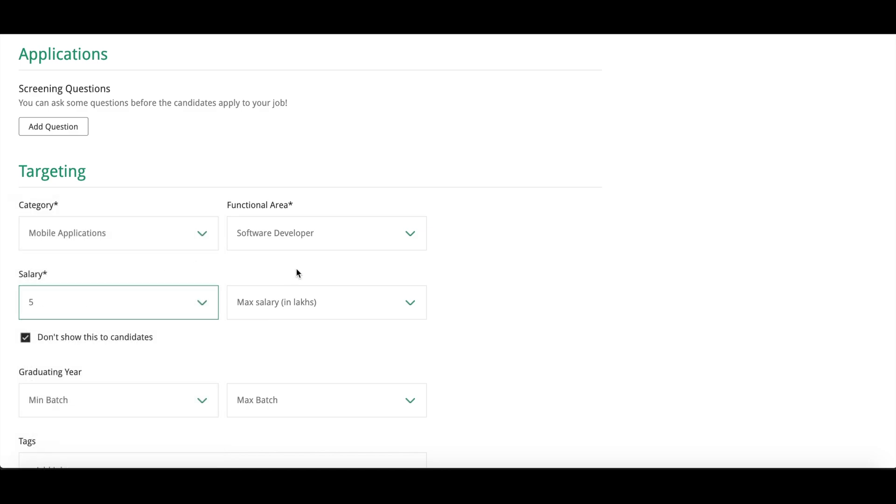
pyautogui.click(292, 302)
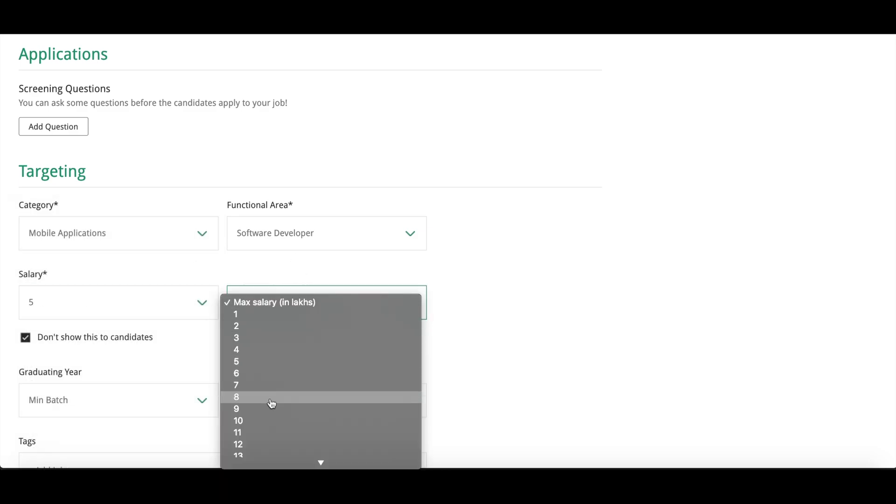
pyautogui.click(252, 420)
pyautogui.scroll(-2, 328, 365)
pyautogui.scroll(3, 328, 366)
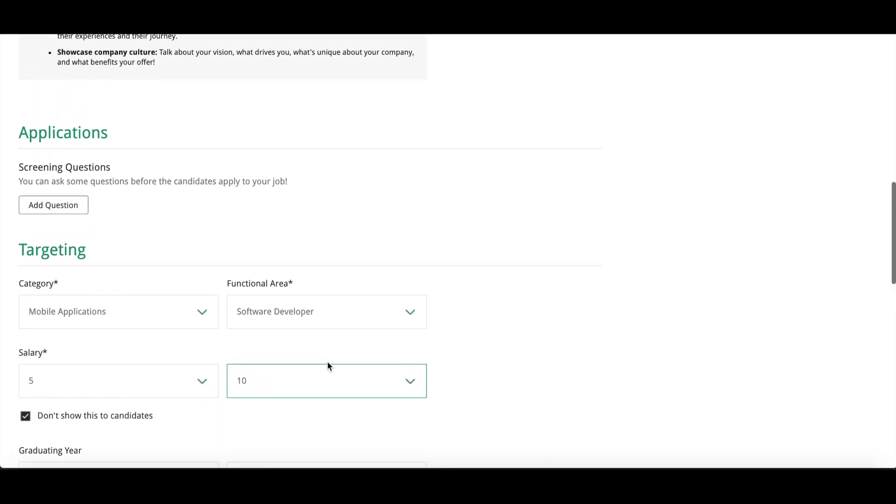
pyautogui.scroll(-3, 328, 366)
pyautogui.scroll(-1, 196, 320)
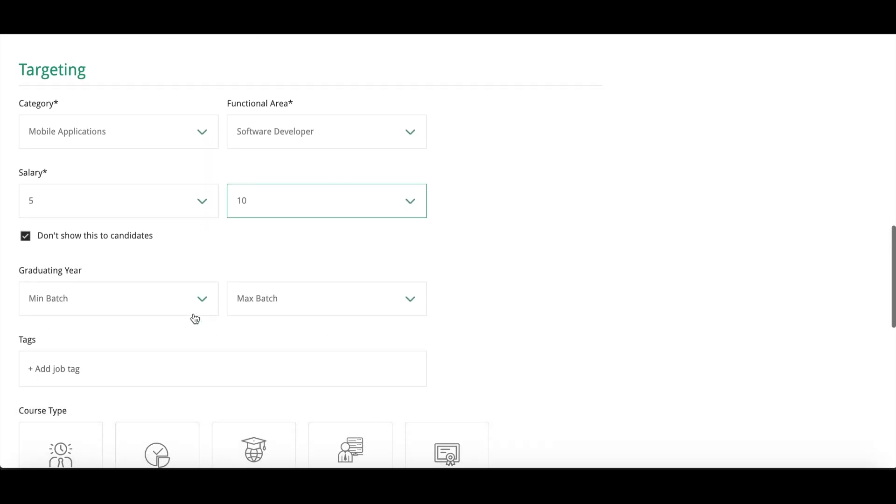
pyautogui.scroll(-2, 195, 319)
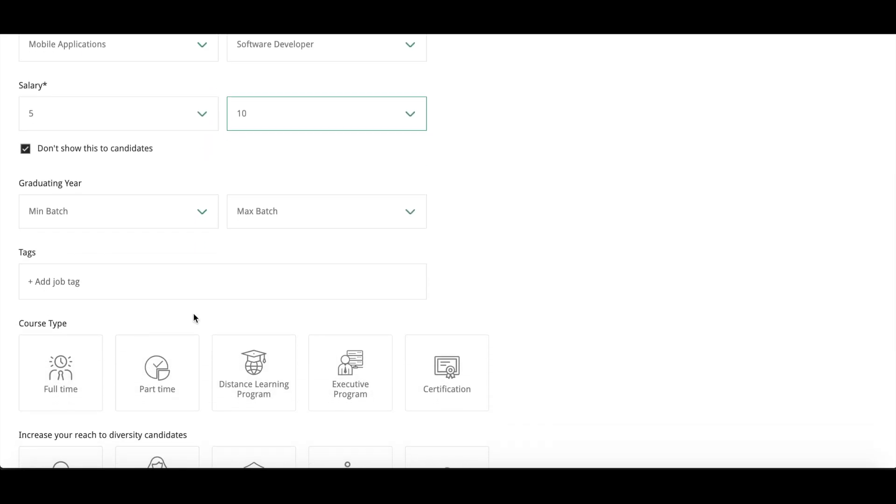
# Step: Set both the minimum and maximum graduating batch to 2020
pyautogui.click(175, 212)
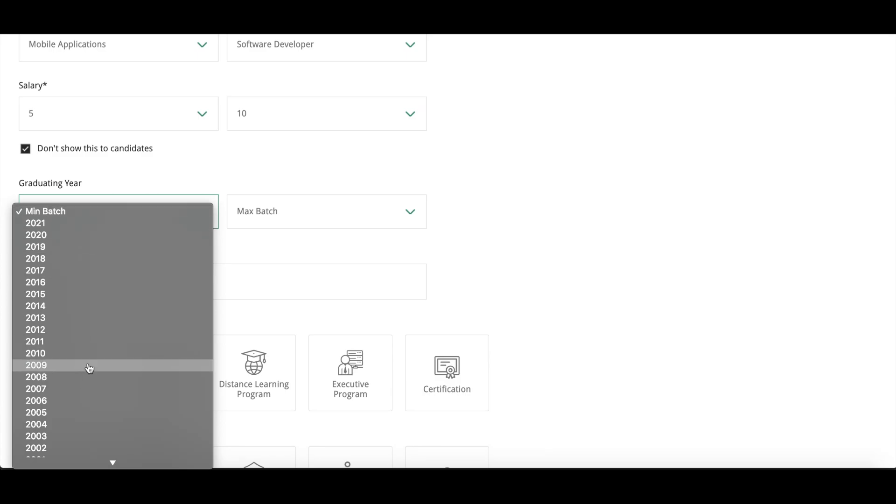
pyautogui.click(72, 235)
pyautogui.click(288, 223)
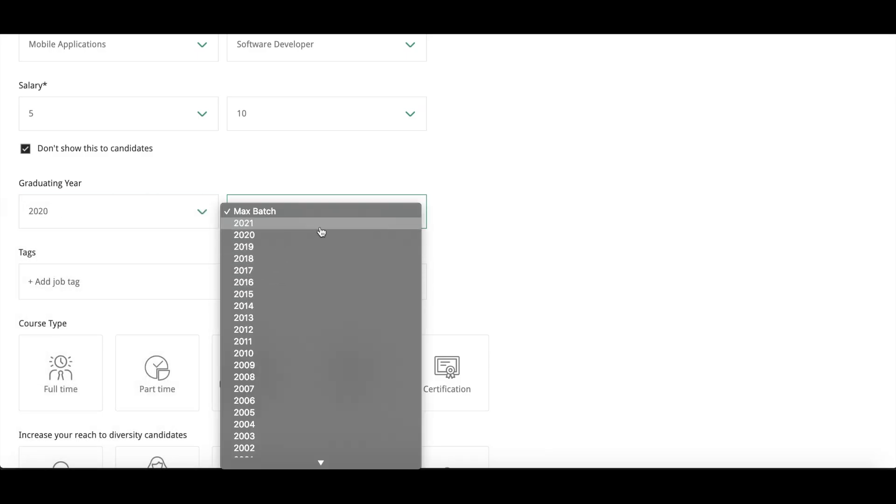
pyautogui.click(295, 236)
pyautogui.scroll(-1, 220, 250)
pyautogui.click(143, 255)
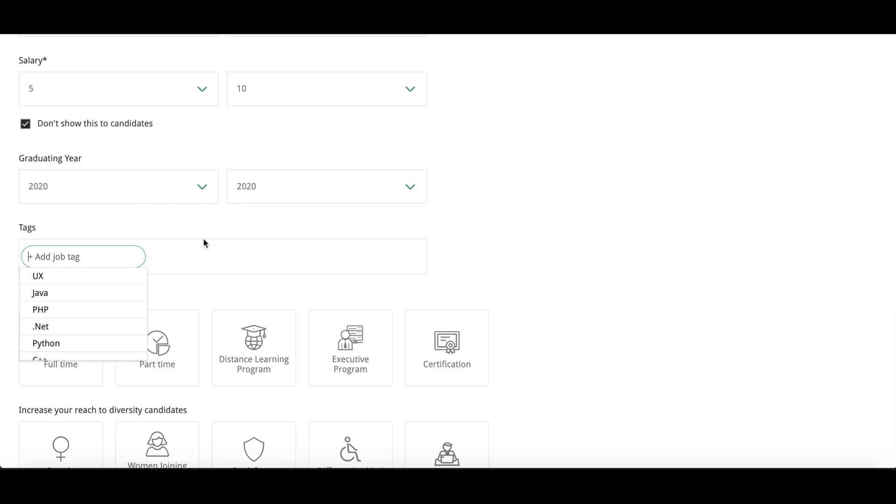
# Step: Add php and Laravel as job tags
pyautogui.click(223, 239)
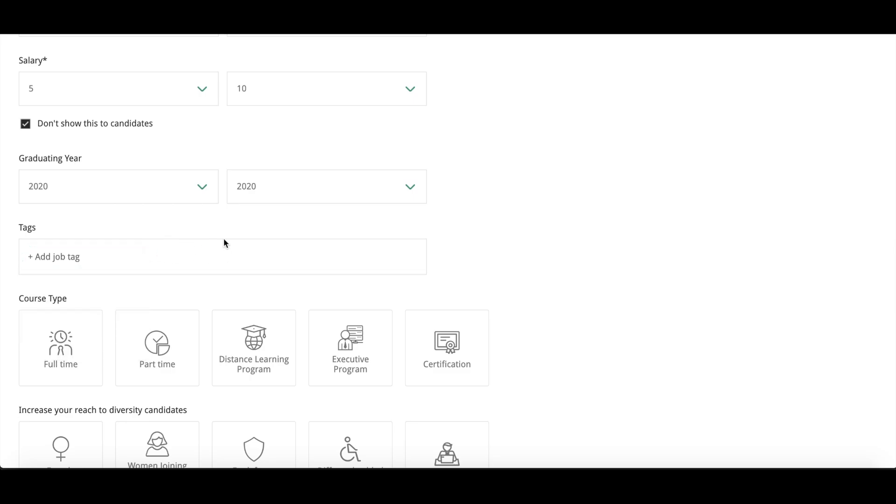
pyautogui.click(127, 257)
pyautogui.write('p')
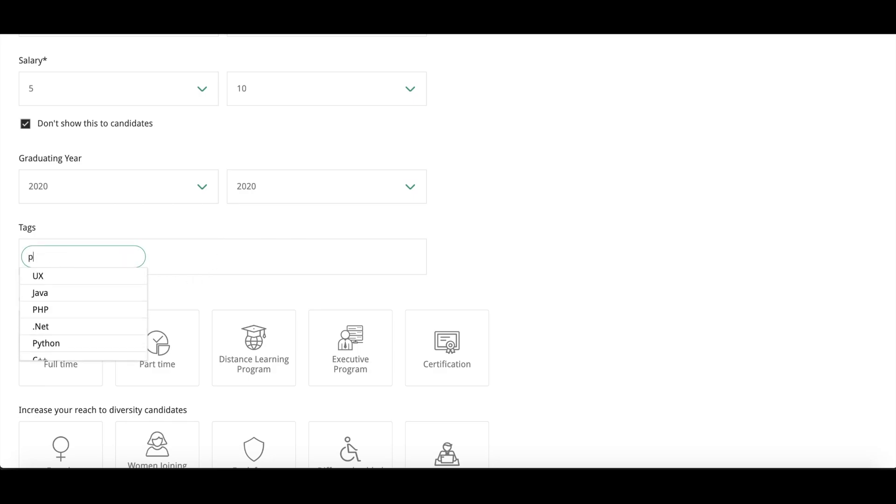
pyautogui.write('hp,')
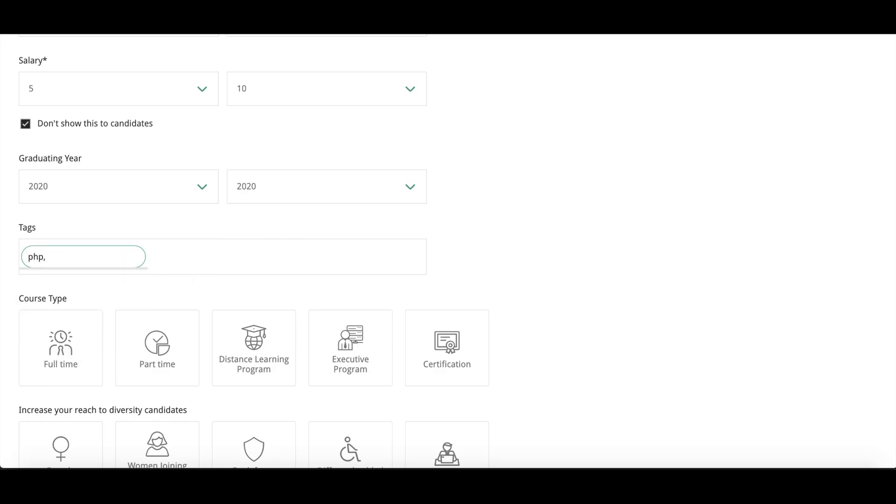
pyautogui.press('Return')
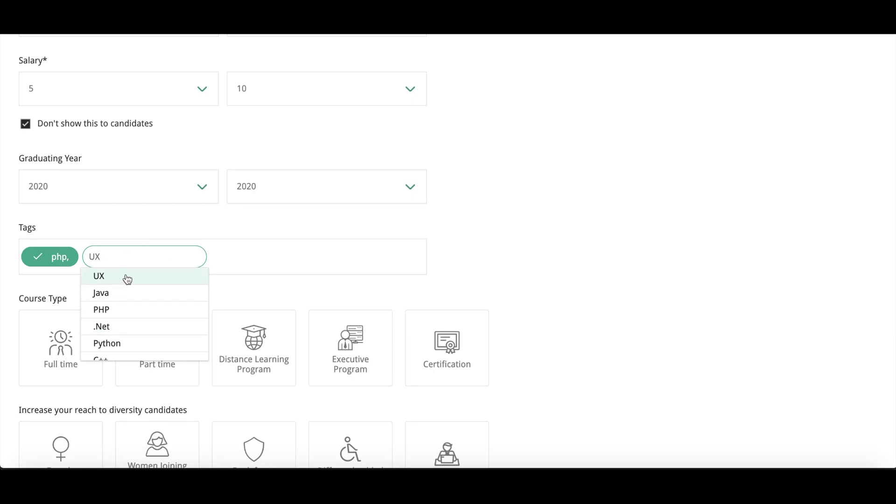
pyautogui.click(217, 254)
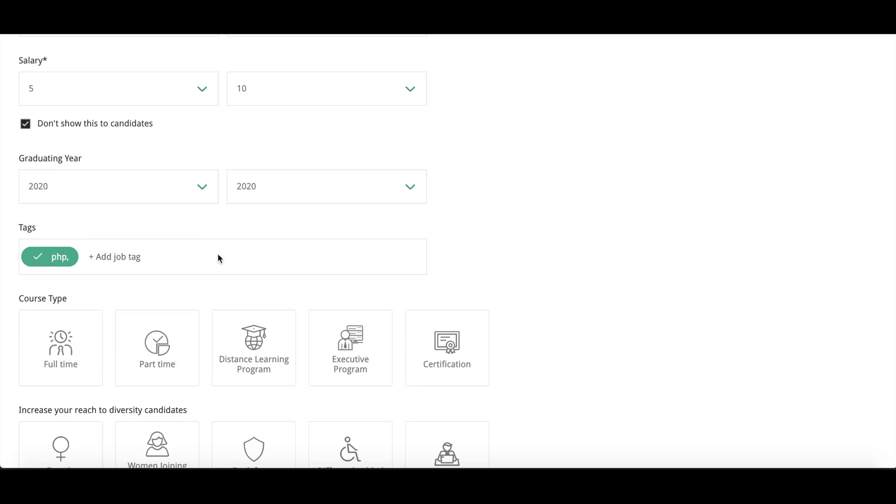
pyautogui.click(128, 257)
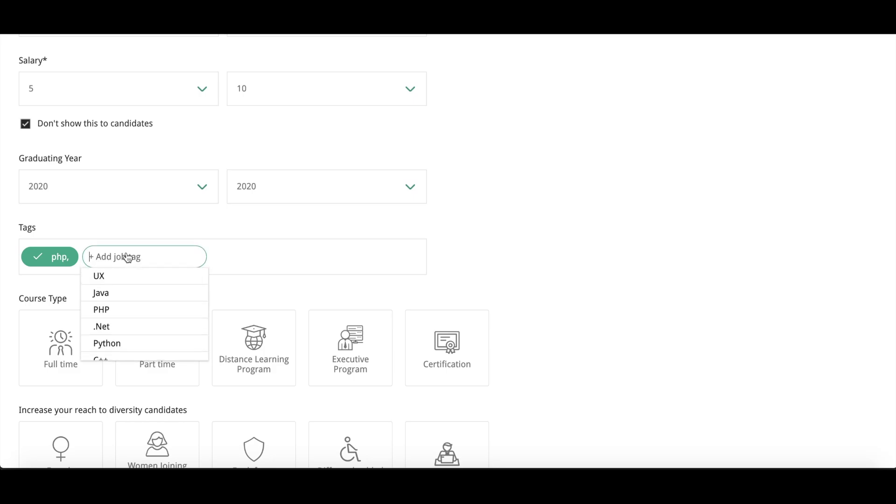
pyautogui.write('lara')
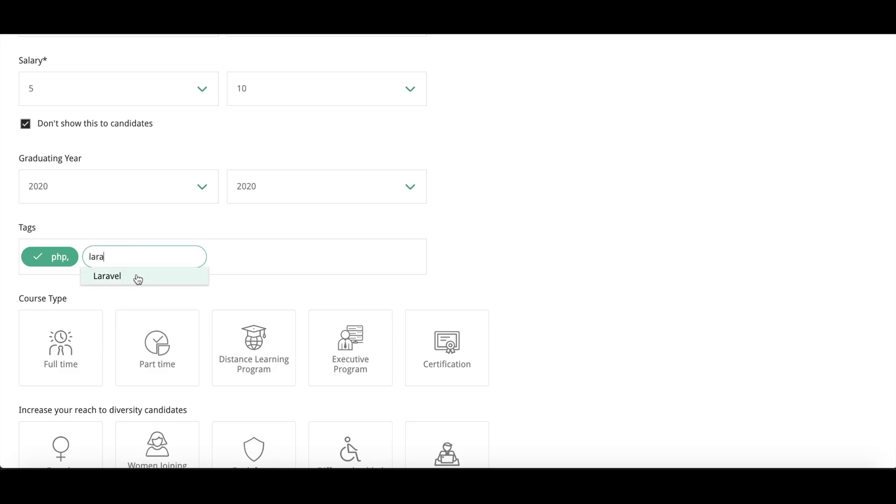
pyautogui.click(139, 277)
# Step: Add MySQL and CodeIgniter as job tags from the suggestions
pyautogui.click(223, 266)
pyautogui.write('inco')
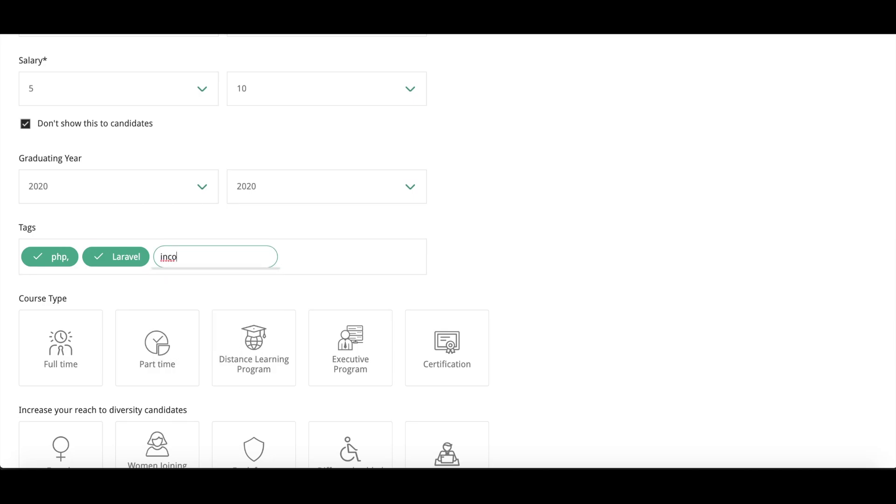
pyautogui.press('BackSpace')
pyautogui.press('BackSpace')
pyautogui.press('BackSpace')
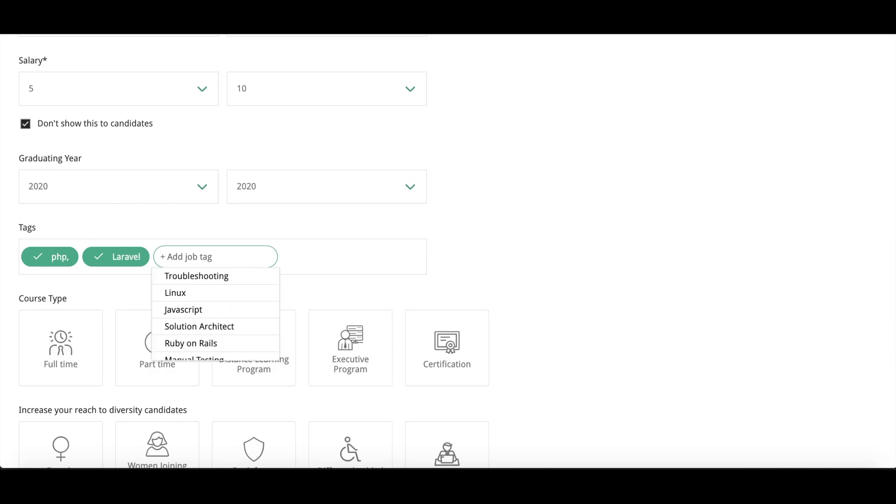
pyautogui.press('Down')
pyautogui.press('Down')
pyautogui.press('Down')
pyautogui.press('Down')
pyautogui.press('Down')
pyautogui.press('Down')
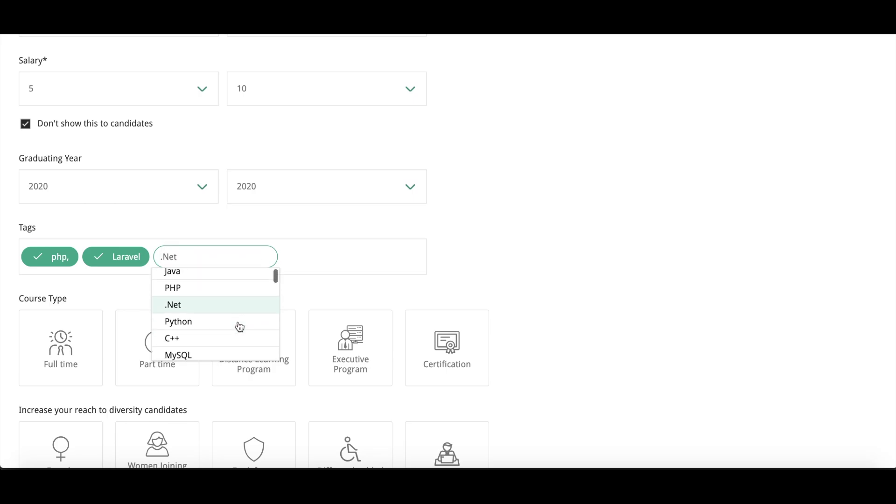
pyautogui.click(211, 313)
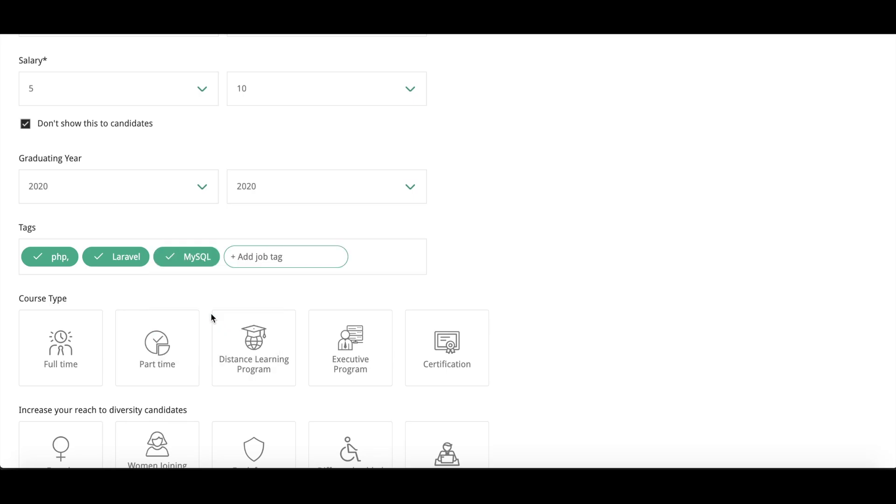
pyautogui.click(265, 255)
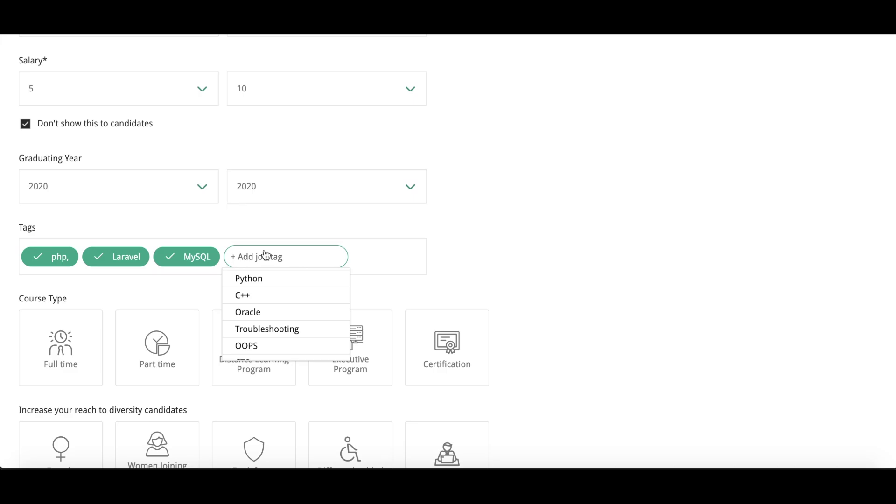
pyautogui.write('cod')
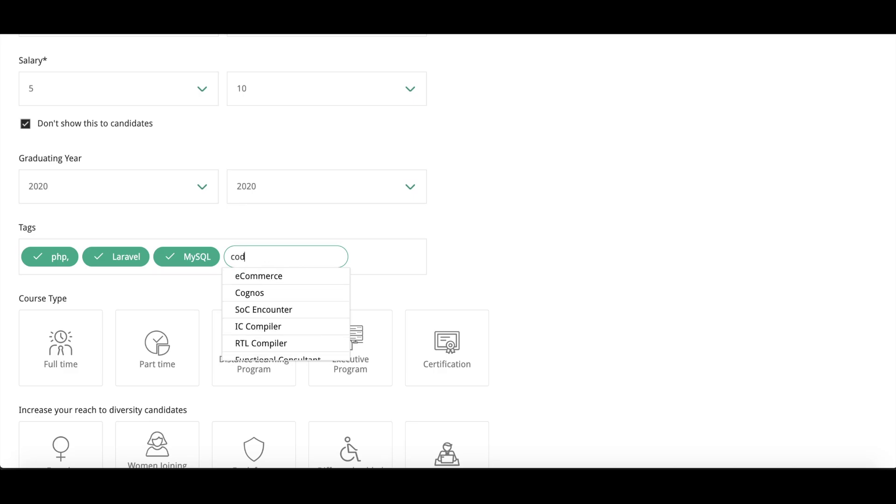
pyautogui.click(294, 293)
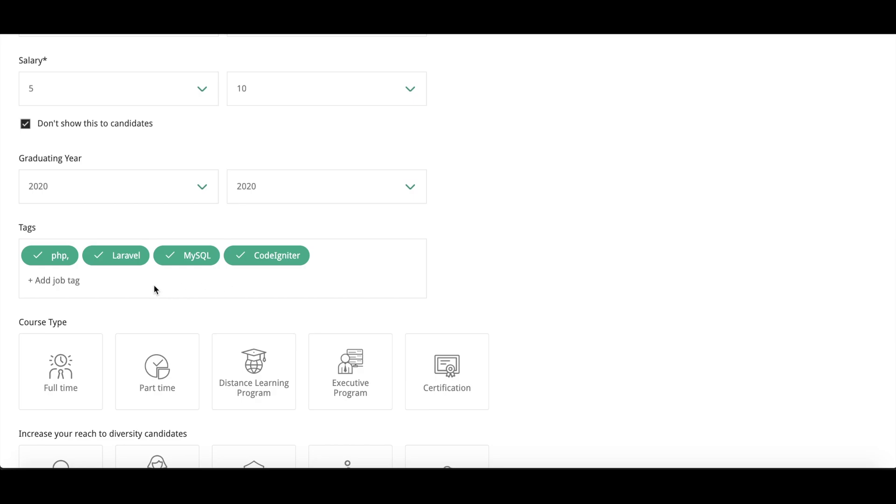
pyautogui.scroll(-3, 156, 289)
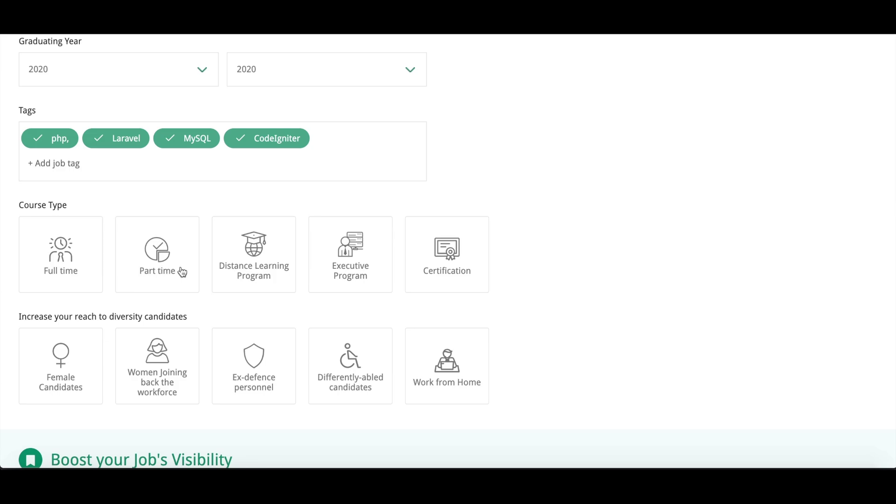
# Step: Choose the Full time tile under Course Type for the PHP Developer job
pyautogui.click(47, 270)
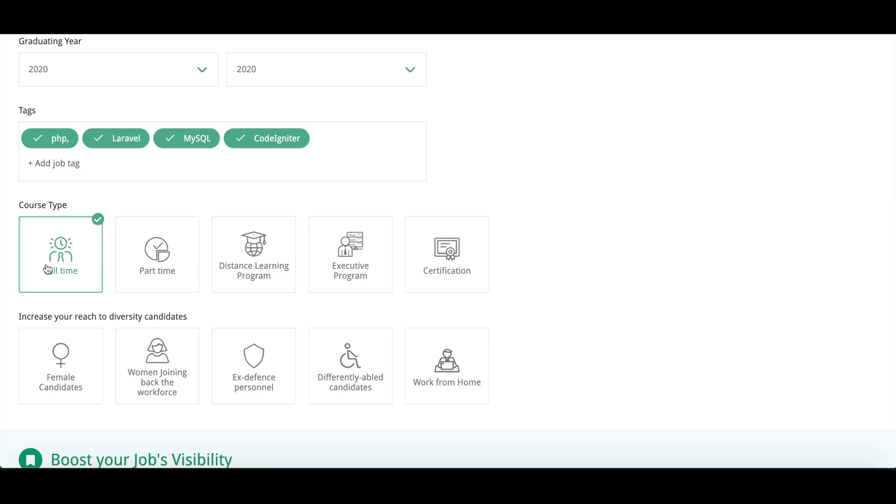
pyautogui.scroll(-3, 279, 266)
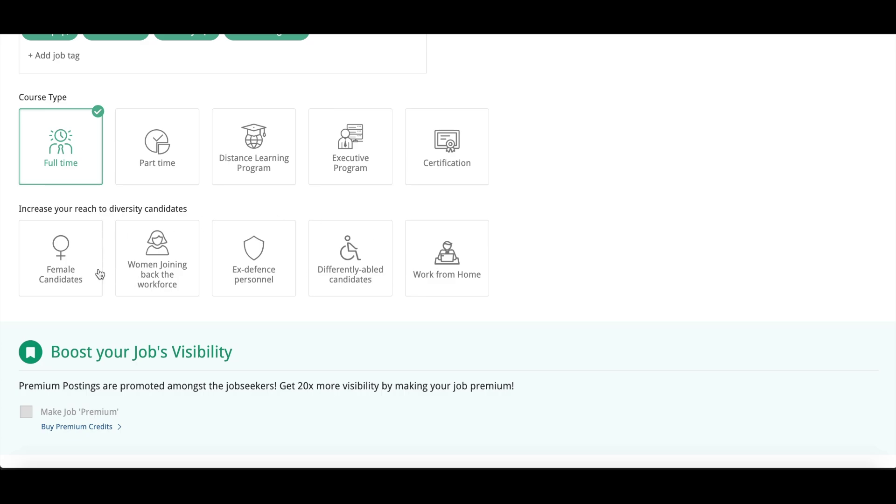
# Step: Post the Php Developer job from the bottom of the form to reach the success confirmation
pyautogui.scroll(-1, 591, 293)
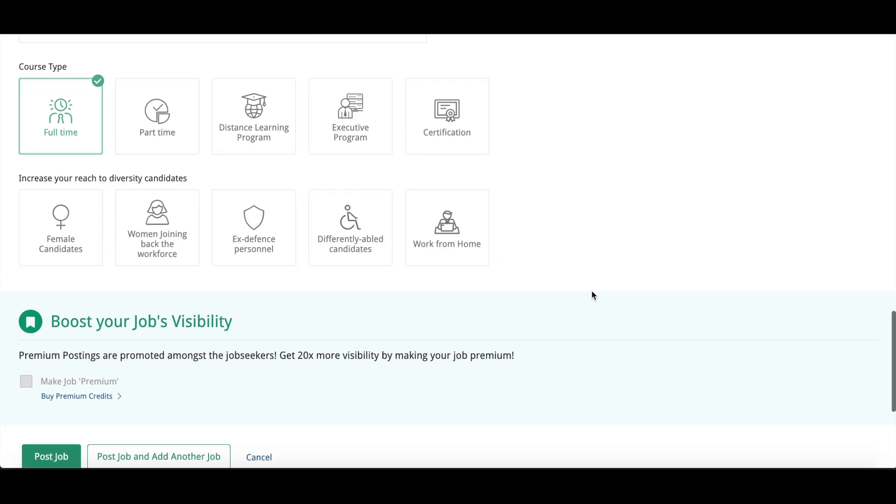
pyautogui.scroll(-3, 592, 292)
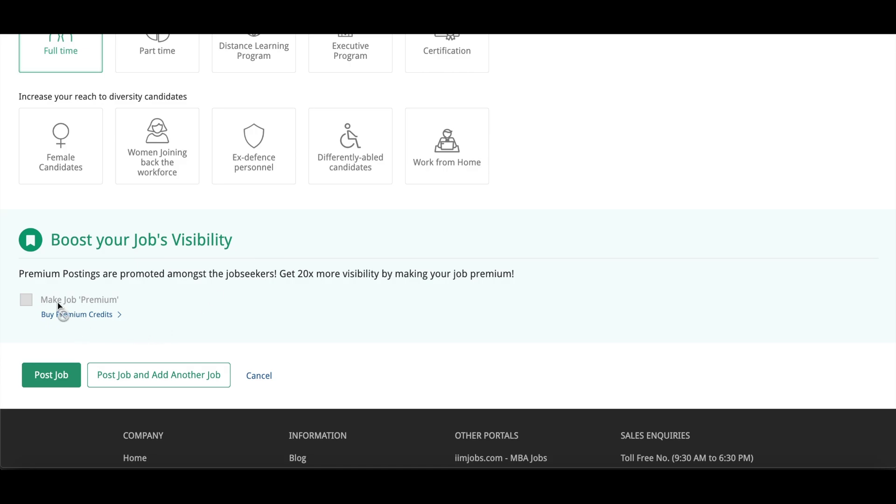
pyautogui.click(79, 305)
pyautogui.click(61, 378)
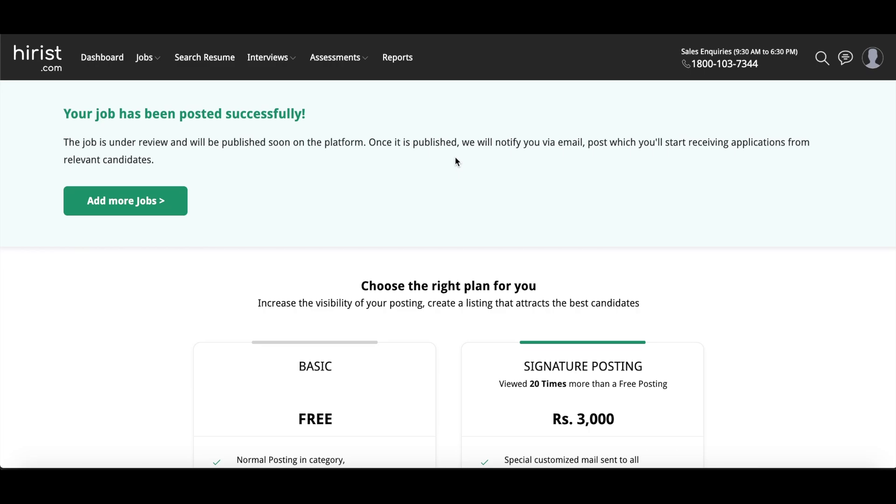
# Step: Choose Add more Jobs on the success page and look over the new blank Post Job form
pyautogui.click(151, 210)
pyautogui.scroll(-20, 231, 307)
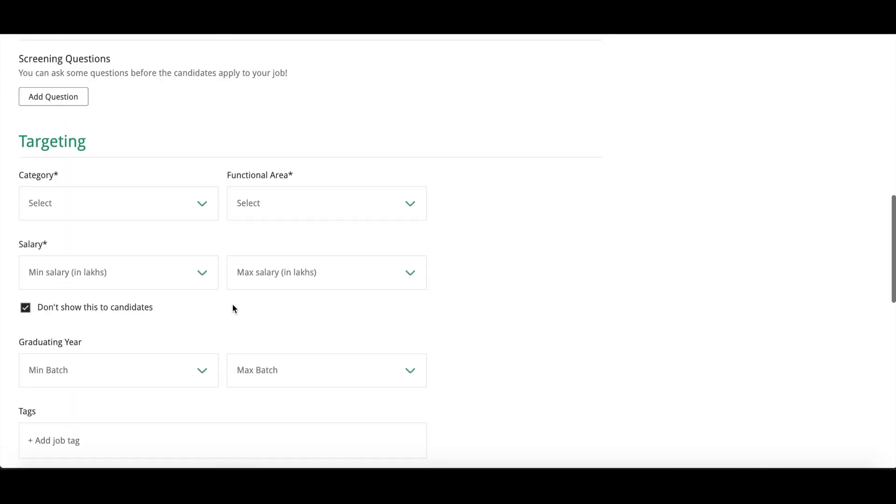
pyautogui.scroll(20, 234, 310)
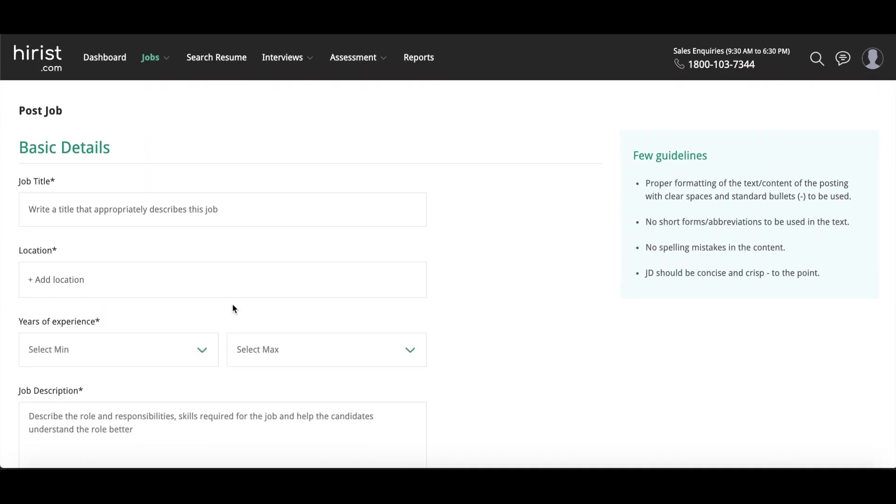
pyautogui.scroll(-20, 396, 304)
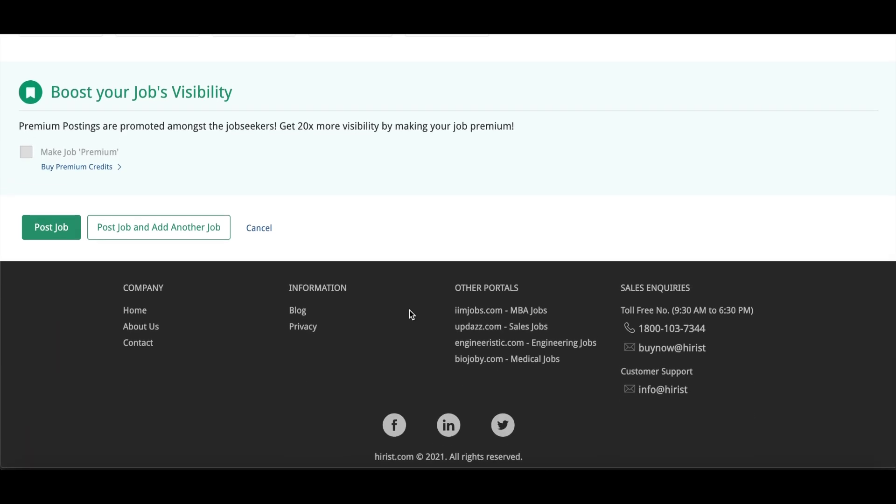
pyautogui.scroll(20, 409, 310)
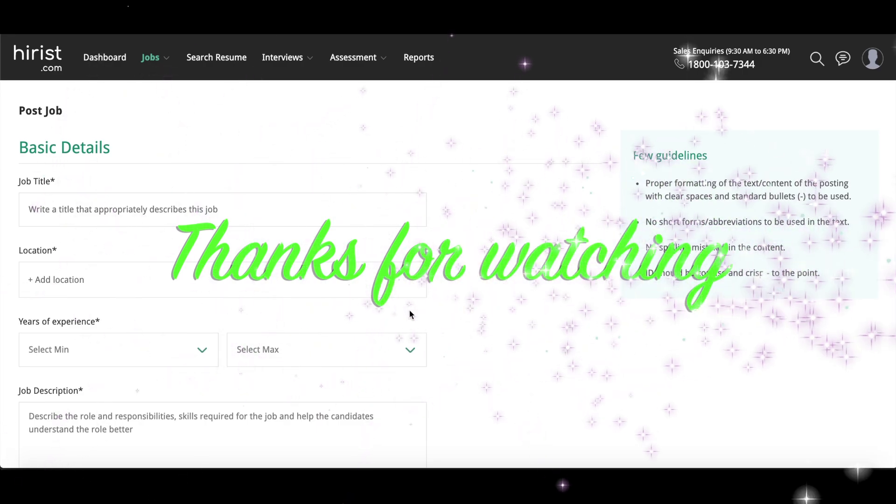